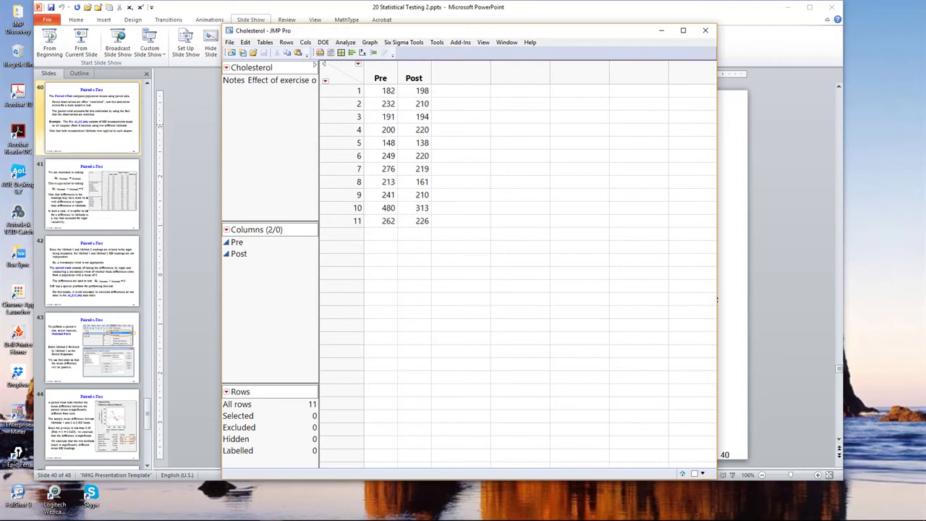
Add a new column after Post in the Cholesterol table and name it Difference.
{"action": "left_click", "coordinate": [358, 208]}
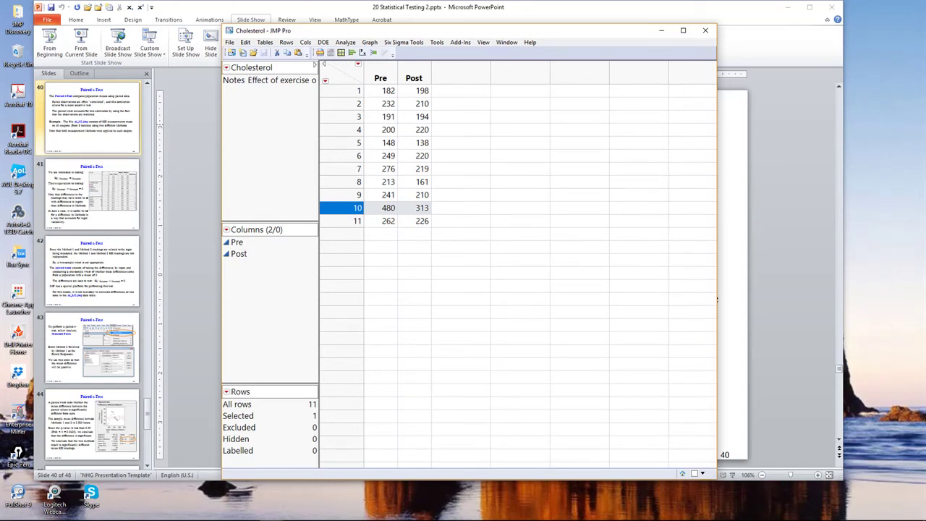
{"action": "left_click", "coordinate": [347, 91]}
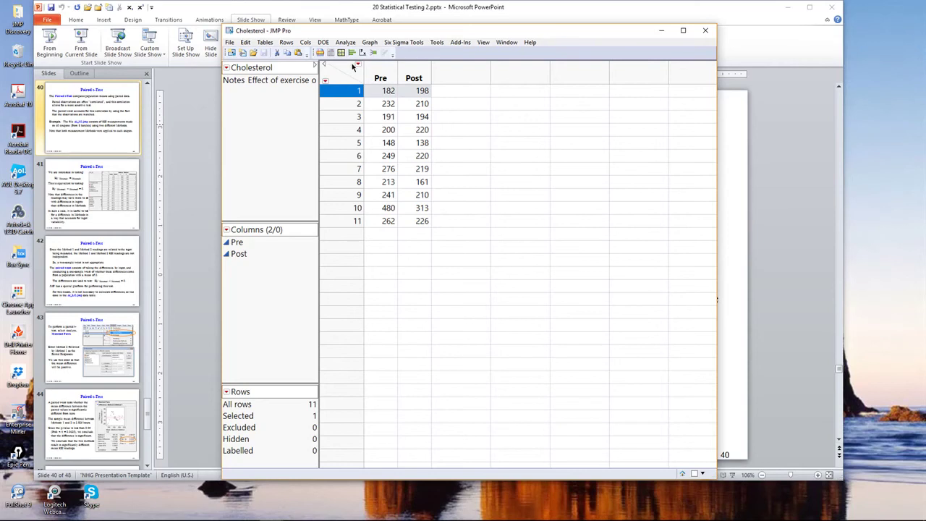
{"action": "double_click", "coordinate": [455, 76]}
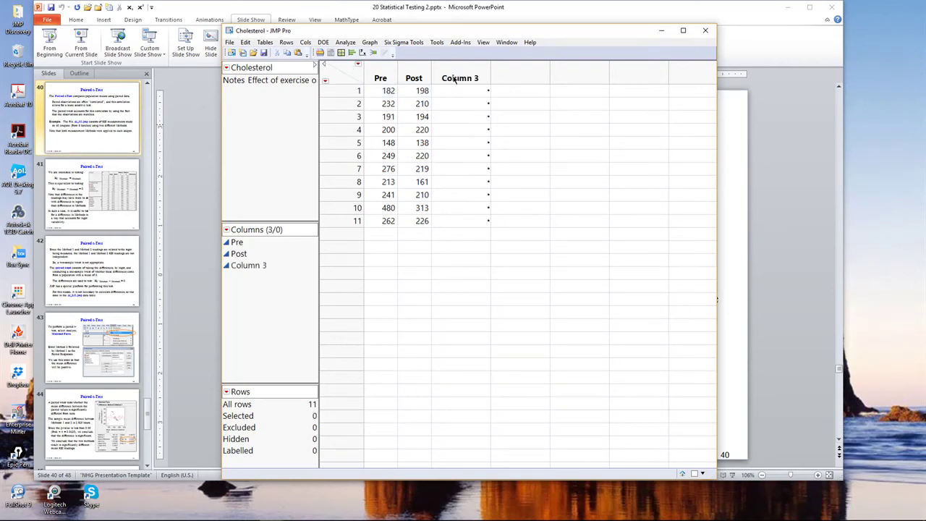
{"action": "left_click", "coordinate": [452, 76]}
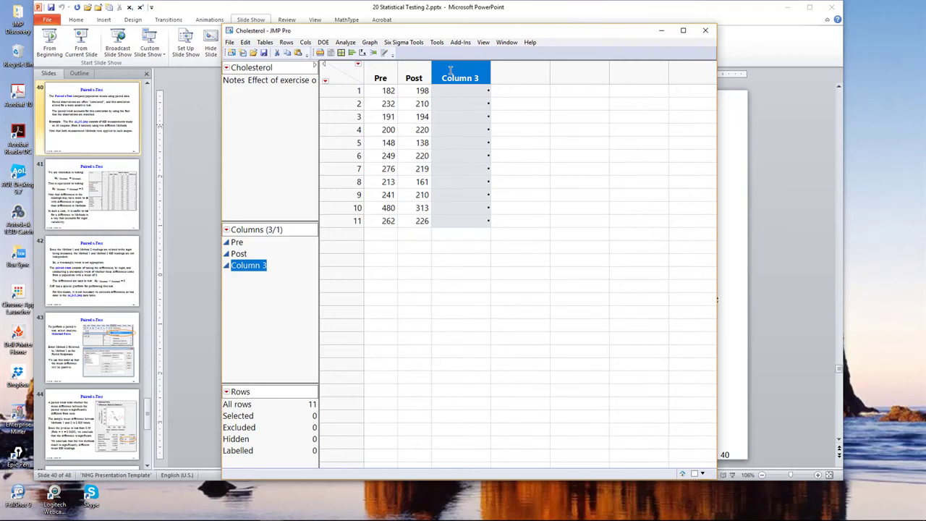
{"action": "double_click", "coordinate": [450, 71]}
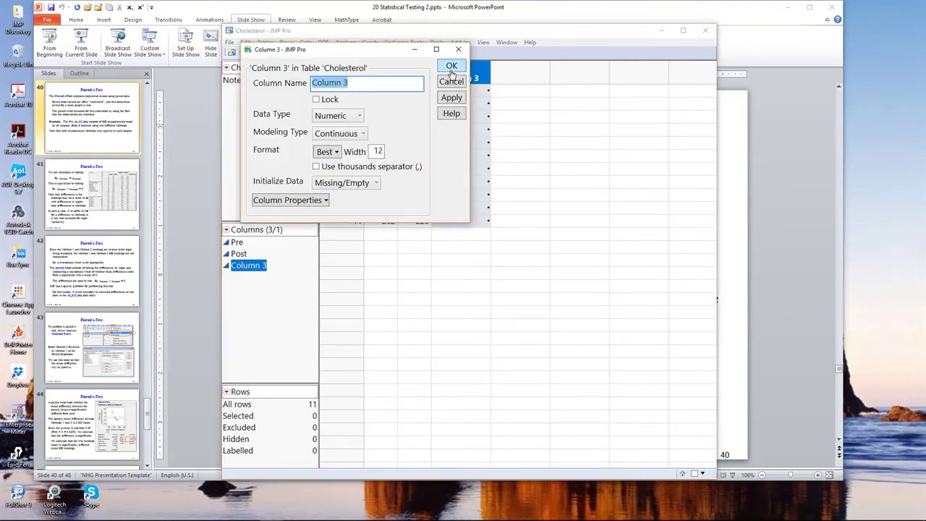
{"action": "type", "text": "Difference"}
{"action": "left_click", "coordinate": [451, 68]}
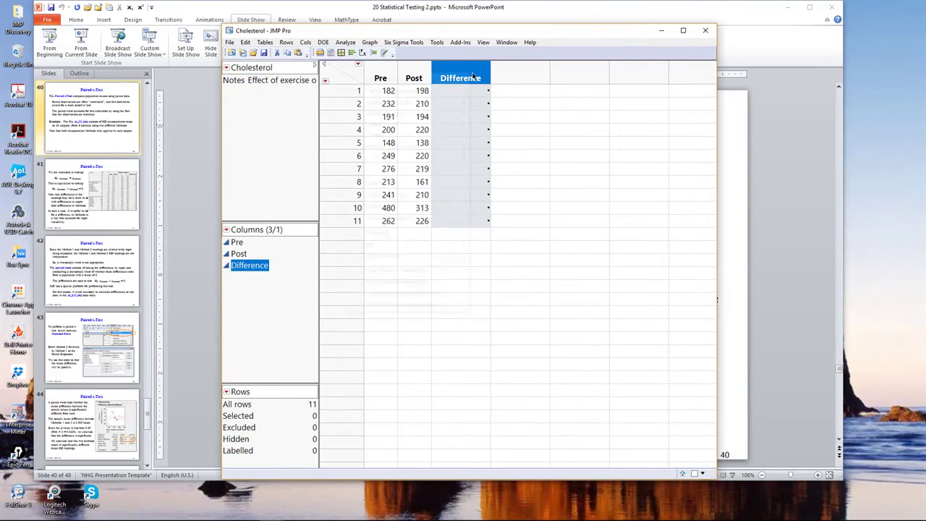
Give the Difference column a formula that computes Post - Pre for each row.
{"action": "right_click", "coordinate": [472, 72]}
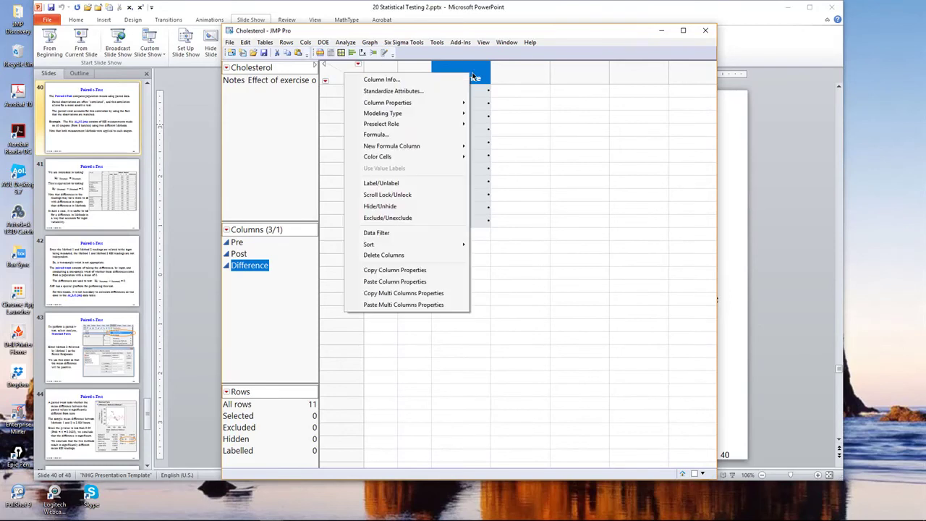
{"action": "left_click", "coordinate": [409, 139]}
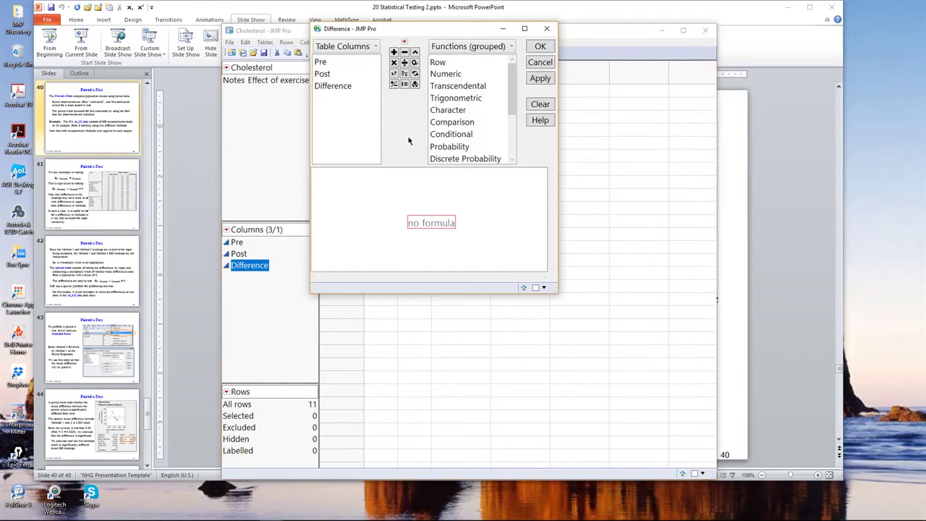
{"action": "left_click", "coordinate": [324, 75]}
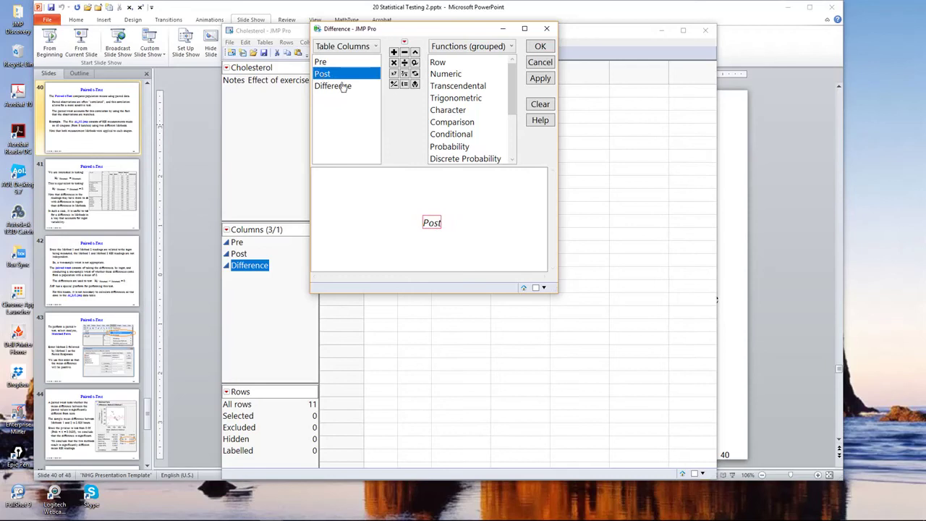
{"action": "left_click", "coordinate": [405, 55]}
{"action": "left_click", "coordinate": [321, 63]}
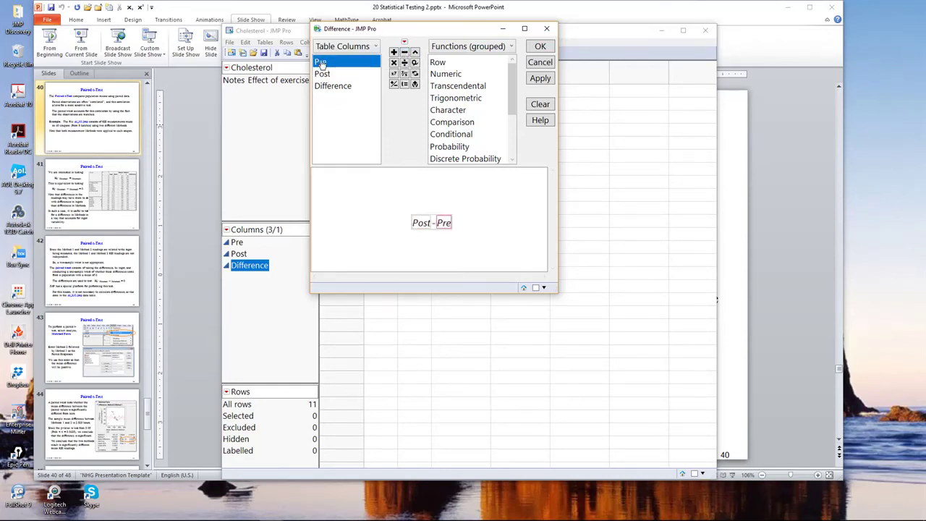
{"action": "left_click", "coordinate": [535, 46]}
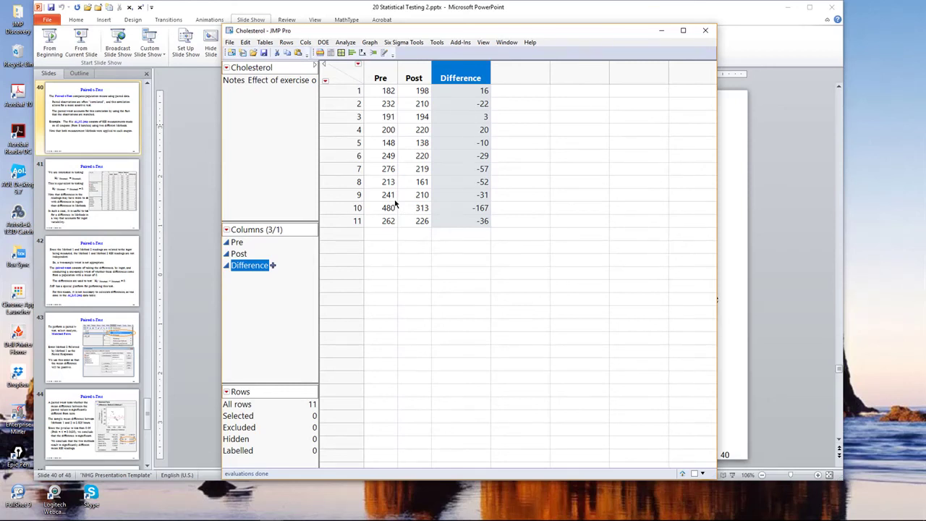
Run a Matched Pairs analysis with Pre and Post as the Y, Paired Response columns.
{"action": "left_click", "coordinate": [346, 42]}
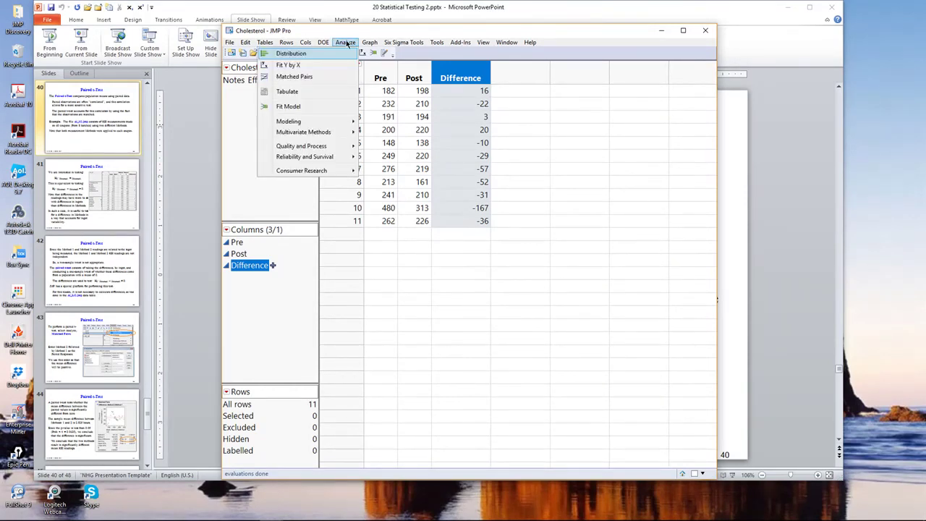
{"action": "left_click", "coordinate": [337, 80]}
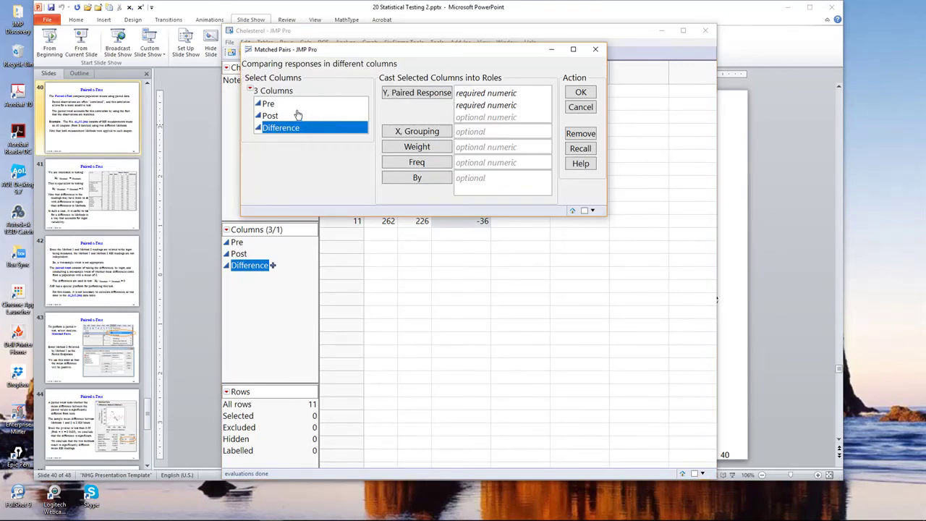
{"action": "left_click_drag", "start_coordinate": [299, 106], "coordinate": [296, 120]}
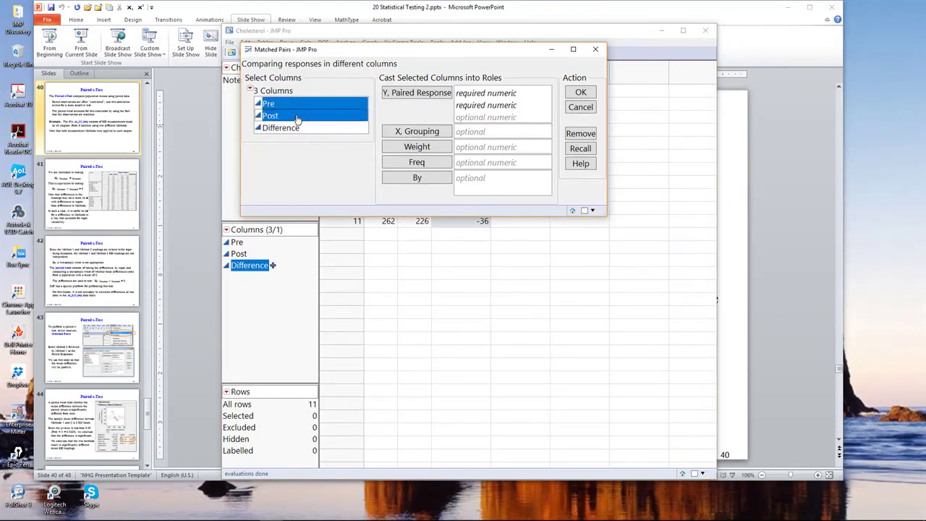
{"action": "left_click", "coordinate": [434, 94]}
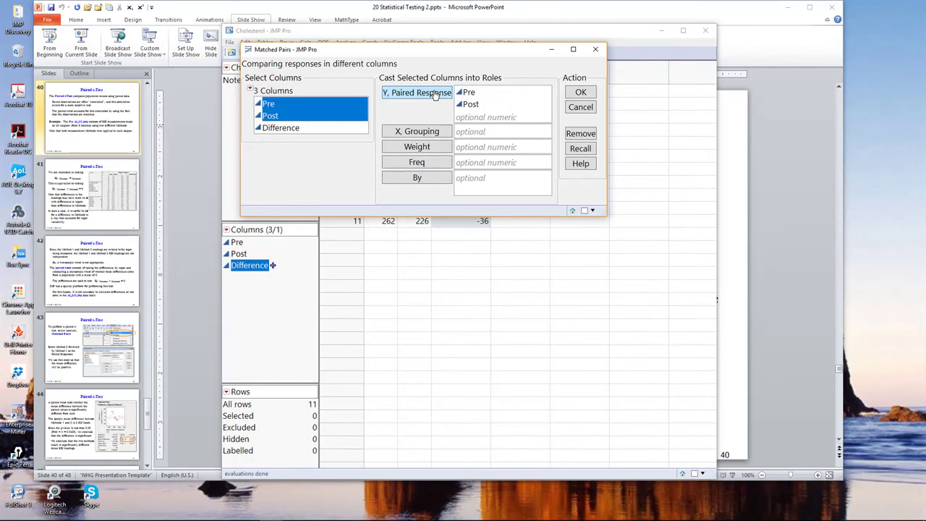
{"action": "left_click", "coordinate": [582, 93]}
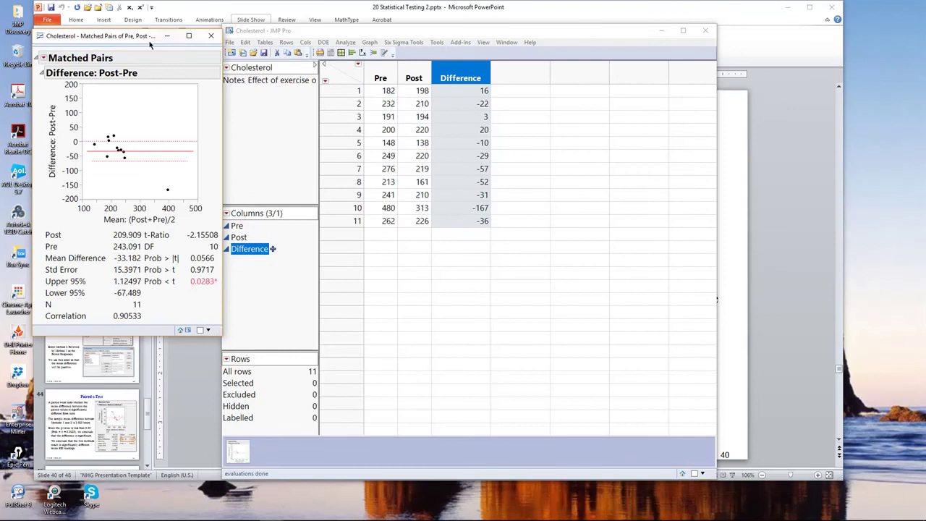
Move the Matched Pairs report over the data table and enlarge both its window and the difference plot.
{"action": "left_click_drag", "start_coordinate": [109, 42], "coordinate": [384, 31]}
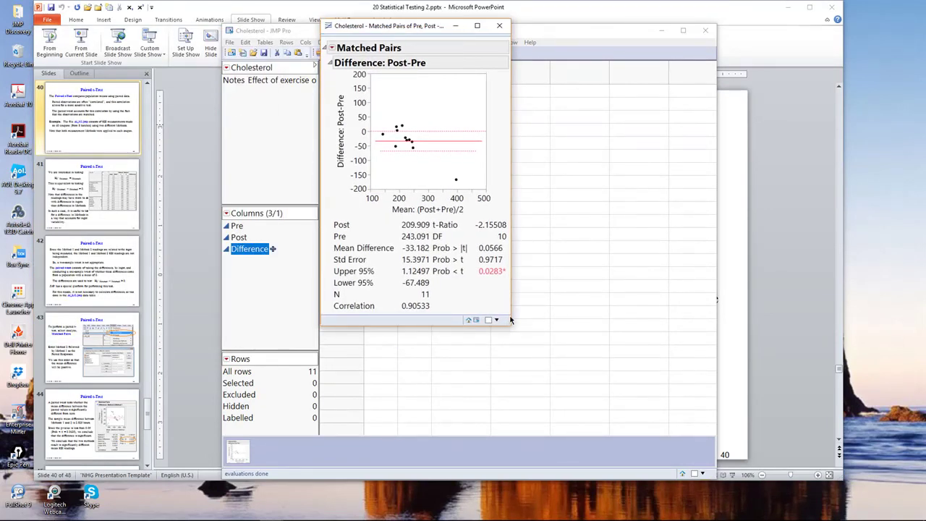
{"action": "left_click_drag", "start_coordinate": [510, 320], "coordinate": [678, 379]}
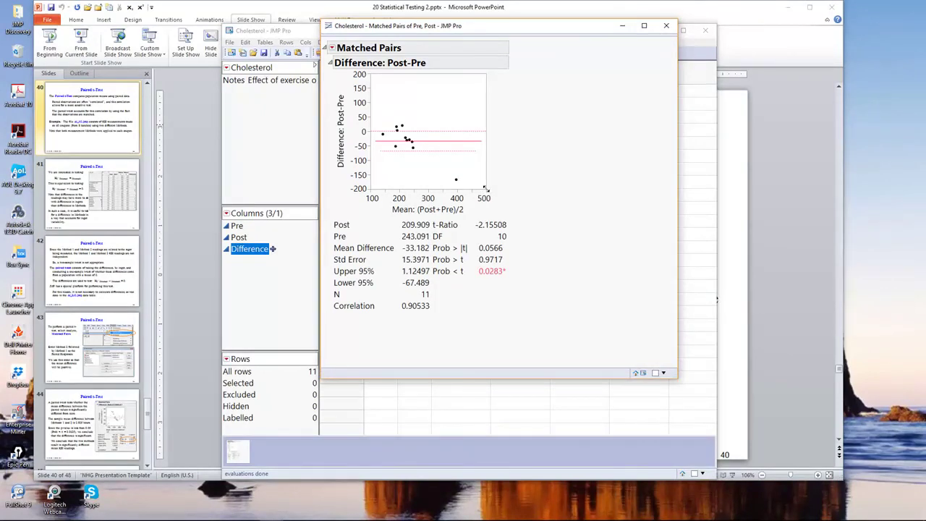
{"action": "left_click_drag", "start_coordinate": [485, 188], "coordinate": [554, 211]}
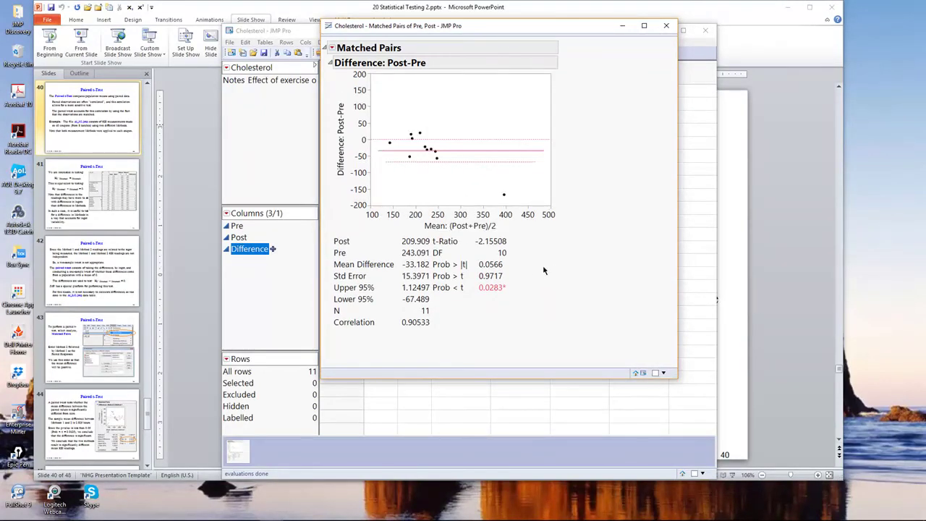
Circle the t-Ratio, DF and Prob > |t| results in the report with the pen and clear the mark.
{"action": "mouse_move", "coordinate": [541, 244]}
{"action": "left_mouse_down"}
{"action": "mouse_move", "coordinate": [507, 230]}
{"action": "mouse_move", "coordinate": [439, 236]}
{"action": "mouse_move", "coordinate": [422, 273]}
{"action": "mouse_move", "coordinate": [498, 276]}
{"action": "mouse_move", "coordinate": [534, 262]}
{"action": "mouse_move", "coordinate": [532, 238]}
{"action": "left_mouse_up"}
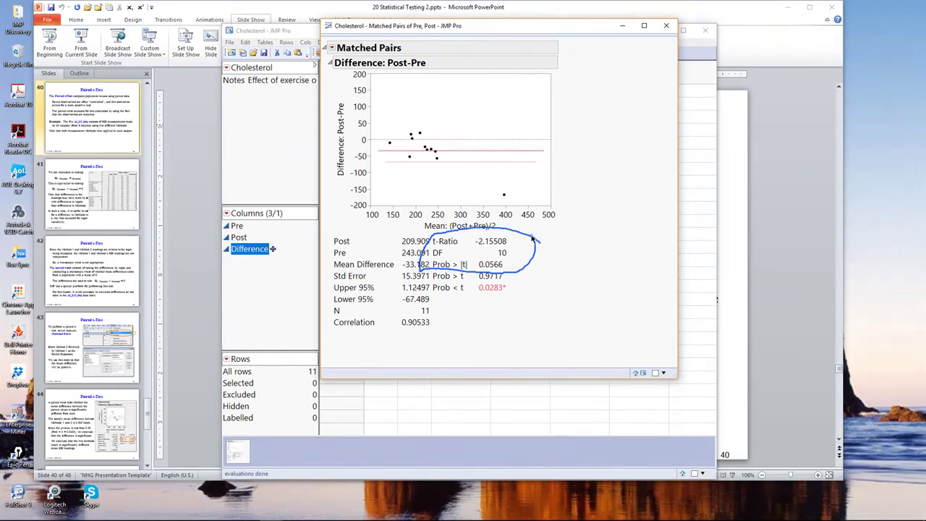
{"action": "key", "text": "Escape"}
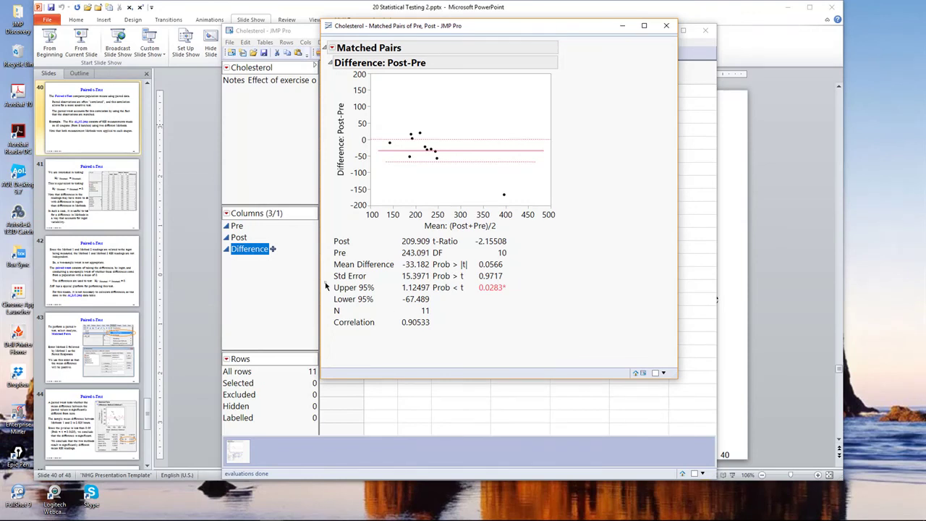
{"action": "mouse_move", "coordinate": [325, 287]}
{"action": "left_mouse_down"}
{"action": "mouse_move", "coordinate": [335, 309]}
{"action": "mouse_move", "coordinate": [371, 314]}
{"action": "mouse_move", "coordinate": [428, 314]}
{"action": "mouse_move", "coordinate": [450, 289]}
{"action": "mouse_move", "coordinate": [405, 275]}
{"action": "mouse_move", "coordinate": [332, 276]}
{"action": "mouse_move", "coordinate": [323, 287]}
{"action": "left_mouse_up"}
Open a Windows Ink screen sketch and handwrite the hypotheses H0: μ1 = μ2 and HA: μ1 ≠ μ2 beside the plot.
{"action": "mouse_move", "coordinate": [803, 515]}
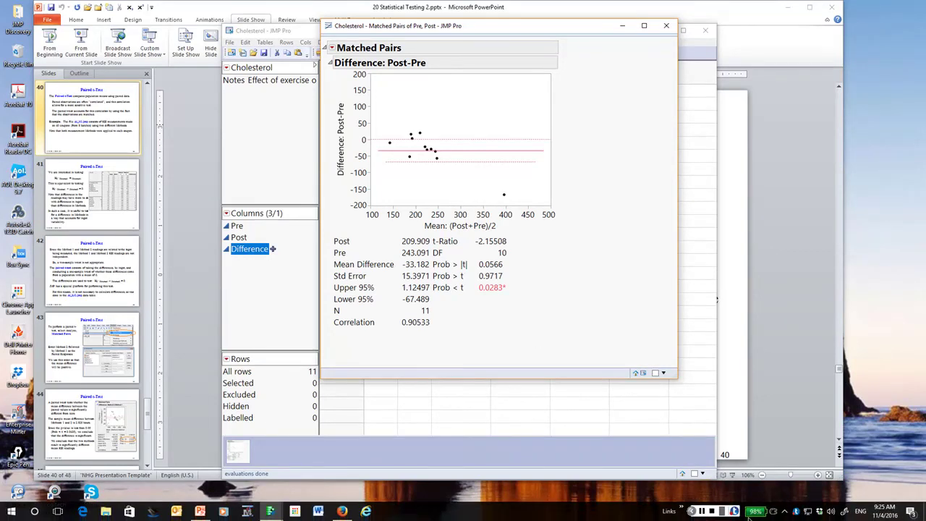
{"action": "left_click", "coordinate": [844, 511]}
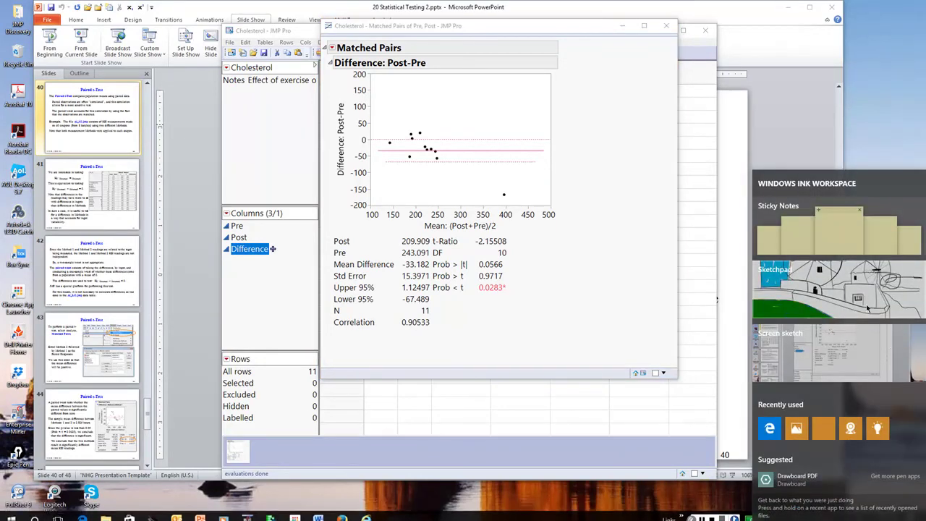
{"action": "left_click", "coordinate": [850, 344]}
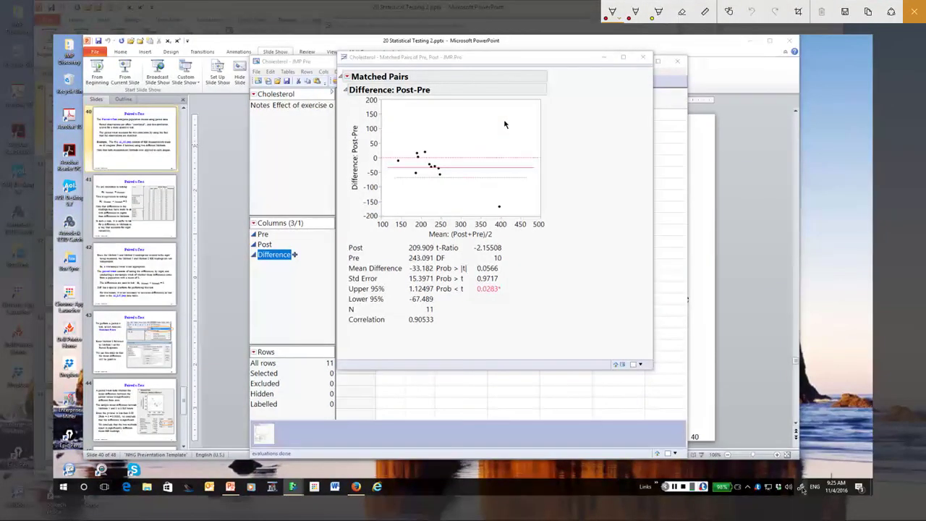
{"action": "mouse_move", "coordinate": [504, 120]}
{"action": "left_mouse_down"}
{"action": "mouse_move", "coordinate": [505, 136]}
{"action": "mouse_move", "coordinate": [512, 129]}
{"action": "left_mouse_up"}
{"action": "left_click", "coordinate": [517, 136]}
{"action": "left_click", "coordinate": [524, 120]}
{"action": "left_click", "coordinate": [525, 127]}
{"action": "mouse_move", "coordinate": [535, 129]}
{"action": "left_mouse_down"}
{"action": "mouse_move", "coordinate": [547, 114]}
{"action": "mouse_move", "coordinate": [557, 127]}
{"action": "mouse_move", "coordinate": [590, 102]}
{"action": "mouse_move", "coordinate": [619, 121]}
{"action": "left_mouse_up"}
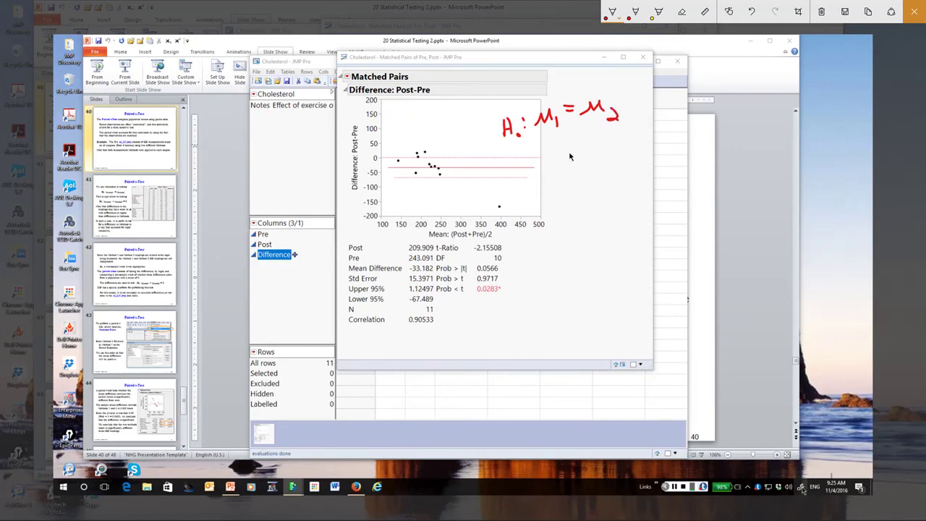
{"action": "mouse_move", "coordinate": [512, 156]}
{"action": "left_mouse_down"}
{"action": "mouse_move", "coordinate": [521, 164]}
{"action": "mouse_move", "coordinate": [537, 150]}
{"action": "mouse_move", "coordinate": [540, 163]}
{"action": "mouse_move", "coordinate": [541, 149]}
{"action": "mouse_move", "coordinate": [570, 143]}
{"action": "mouse_move", "coordinate": [581, 154]}
{"action": "mouse_move", "coordinate": [588, 133]}
{"action": "mouse_move", "coordinate": [579, 149]}
{"action": "mouse_move", "coordinate": [602, 139]}
{"action": "mouse_move", "coordinate": [626, 144]}
{"action": "left_mouse_up"}
{"action": "left_click", "coordinate": [542, 156]}
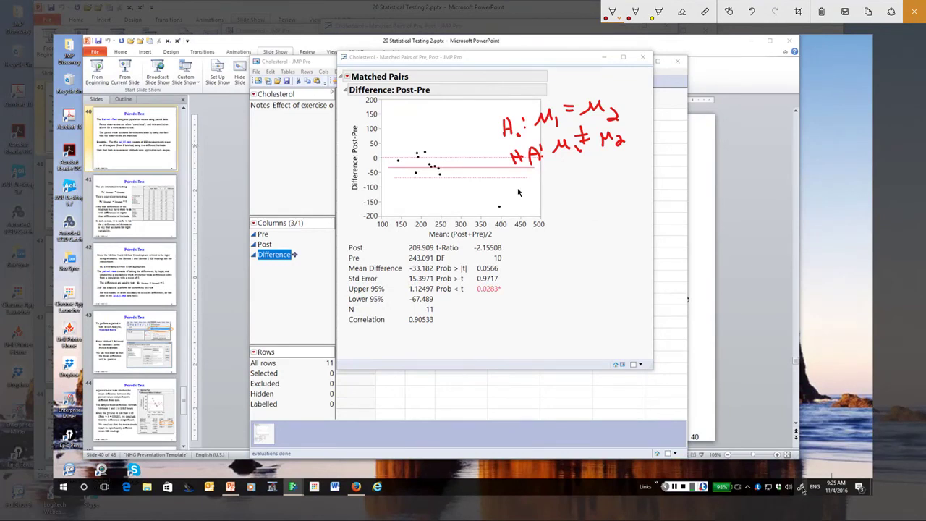
Handwrite the paired t formula, d-bar over s_d/√n, circle the t-Ratio and DF results, and close the sketch.
{"action": "mouse_move", "coordinate": [516, 187]}
{"action": "left_mouse_down"}
{"action": "mouse_move", "coordinate": [520, 210]}
{"action": "mouse_move", "coordinate": [515, 200]}
{"action": "mouse_move", "coordinate": [568, 200]}
{"action": "mouse_move", "coordinate": [577, 179]}
{"action": "mouse_move", "coordinate": [583, 202]}
{"action": "mouse_move", "coordinate": [579, 173]}
{"action": "left_mouse_up"}
{"action": "mouse_move", "coordinate": [556, 204]}
{"action": "left_mouse_down"}
{"action": "mouse_move", "coordinate": [594, 204]}
{"action": "mouse_move", "coordinate": [560, 214]}
{"action": "mouse_move", "coordinate": [568, 221]}
{"action": "mouse_move", "coordinate": [558, 225]}
{"action": "mouse_move", "coordinate": [576, 233]}
{"action": "mouse_move", "coordinate": [586, 217]}
{"action": "mouse_move", "coordinate": [589, 230]}
{"action": "mouse_move", "coordinate": [571, 233]}
{"action": "mouse_move", "coordinate": [595, 231]}
{"action": "mouse_move", "coordinate": [565, 263]}
{"action": "mouse_move", "coordinate": [576, 241]}
{"action": "mouse_move", "coordinate": [598, 241]}
{"action": "mouse_move", "coordinate": [579, 264]}
{"action": "mouse_move", "coordinate": [592, 256]}
{"action": "left_mouse_up"}
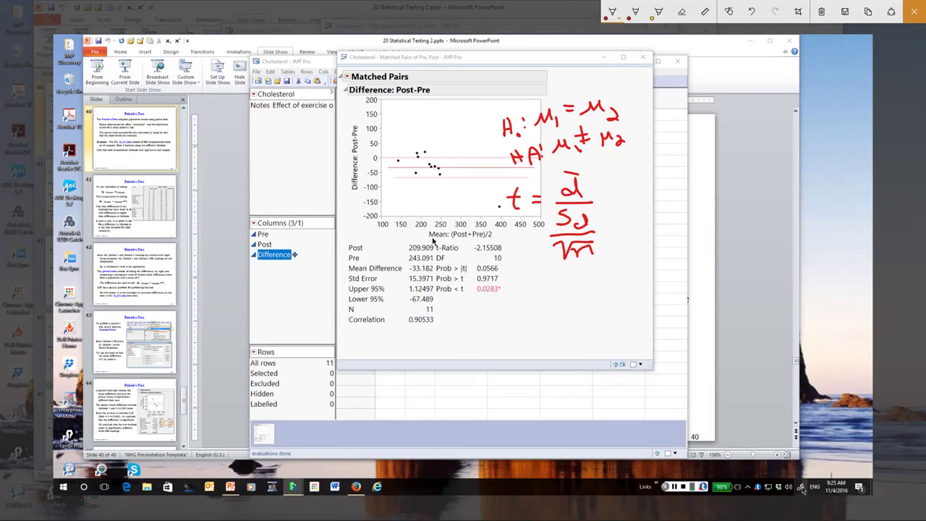
{"action": "mouse_move", "coordinate": [433, 241]}
{"action": "left_mouse_down"}
{"action": "mouse_move", "coordinate": [436, 265]}
{"action": "mouse_move", "coordinate": [503, 269]}
{"action": "mouse_move", "coordinate": [508, 258]}
{"action": "mouse_move", "coordinate": [483, 236]}
{"action": "mouse_move", "coordinate": [432, 249]}
{"action": "left_mouse_up"}
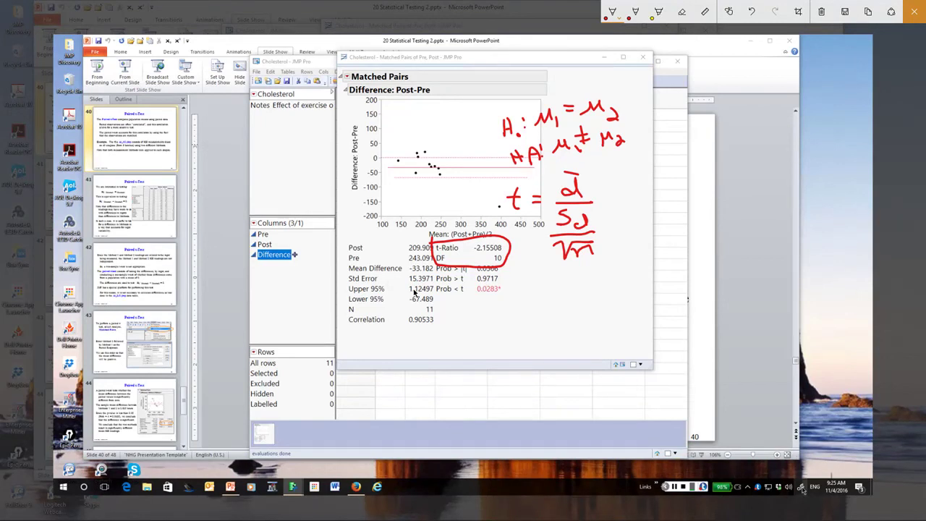
{"action": "left_click", "coordinate": [917, 11]}
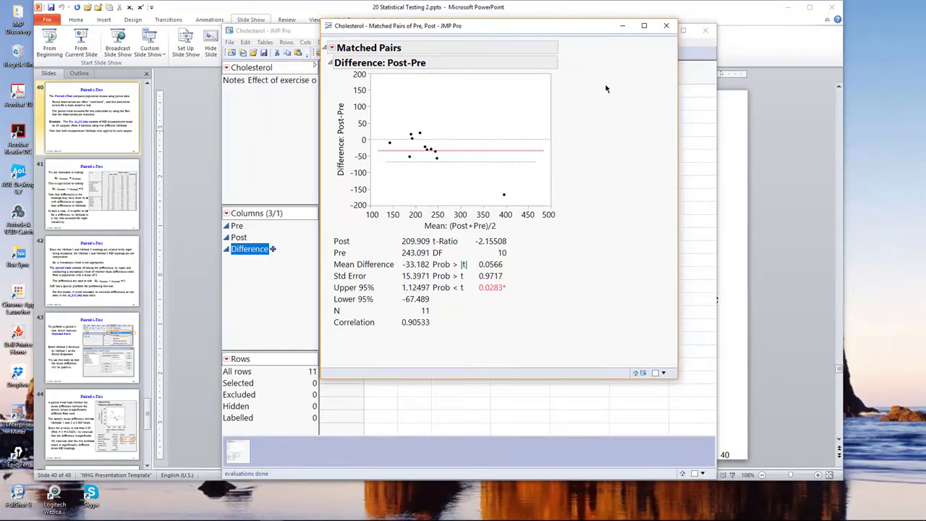
Close the Matched Pairs report and delete the Difference column from the Cholesterol table.
{"action": "left_click", "coordinate": [666, 28]}
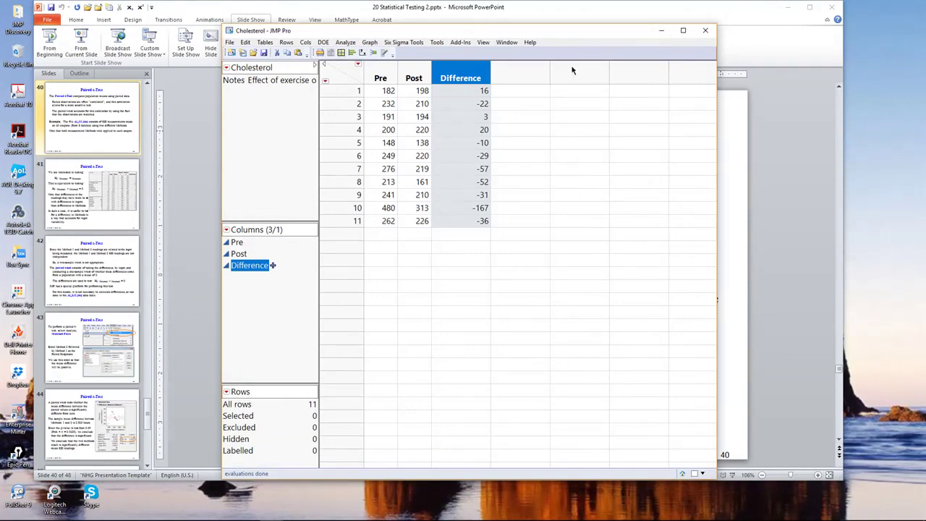
{"action": "right_click", "coordinate": [479, 75]}
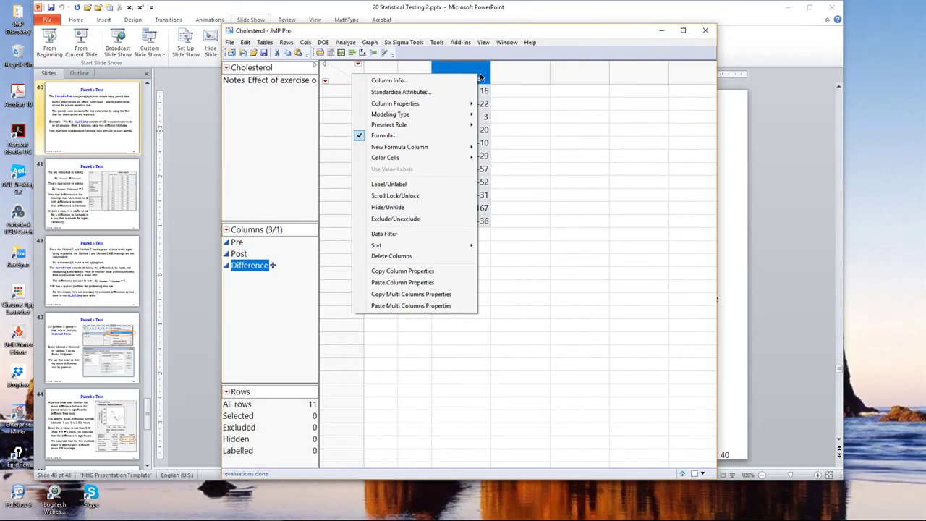
{"action": "left_click", "coordinate": [410, 258]}
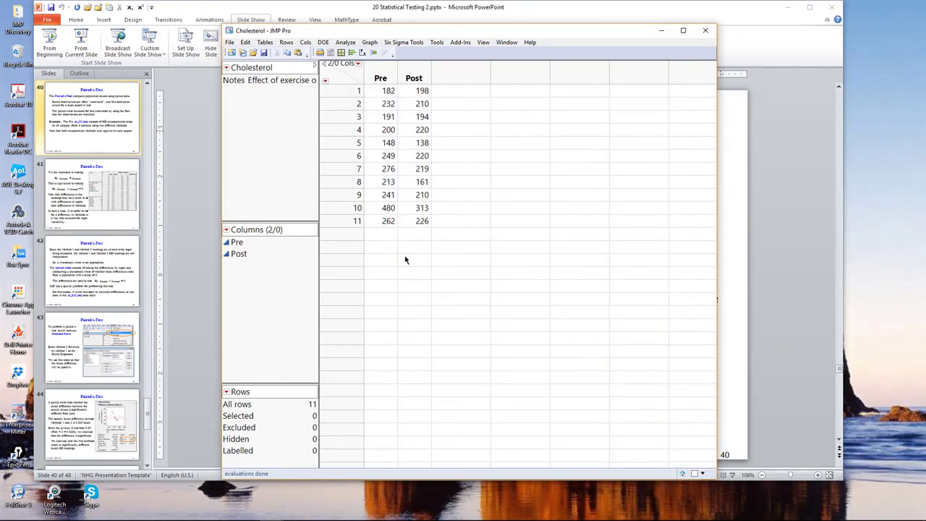
Stack the Pre and Post columns by row into a new data table with Data and Label columns.
{"action": "left_click", "coordinate": [264, 42]}
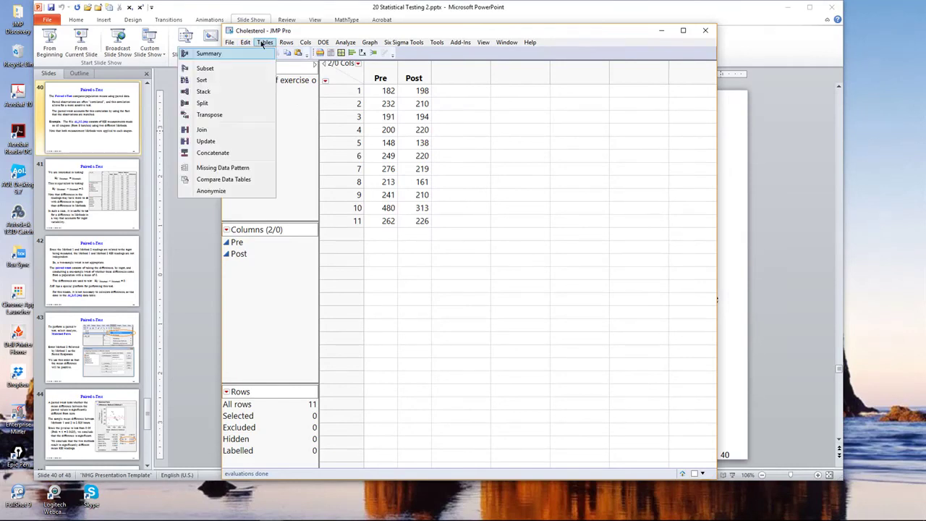
{"action": "left_click", "coordinate": [238, 92]}
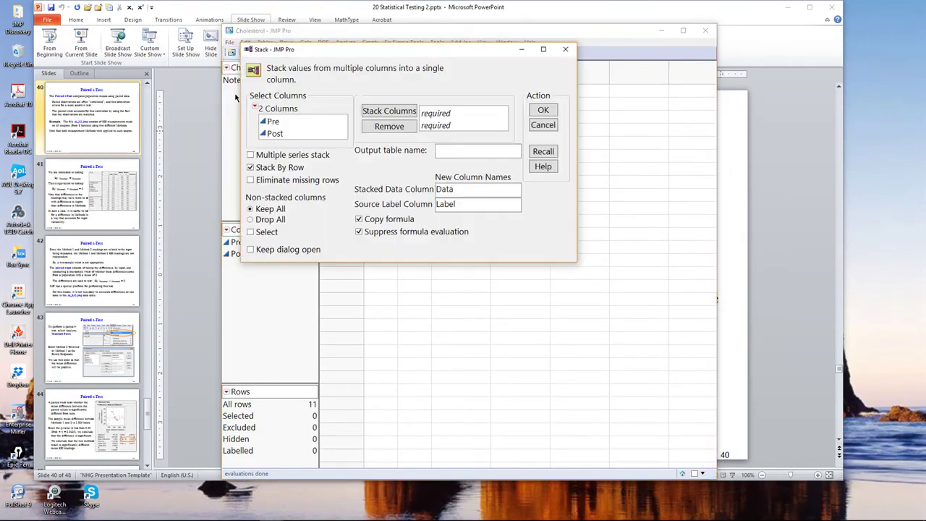
{"action": "left_click", "coordinate": [249, 167]}
{"action": "left_click_drag", "start_coordinate": [299, 127], "coordinate": [296, 137]}
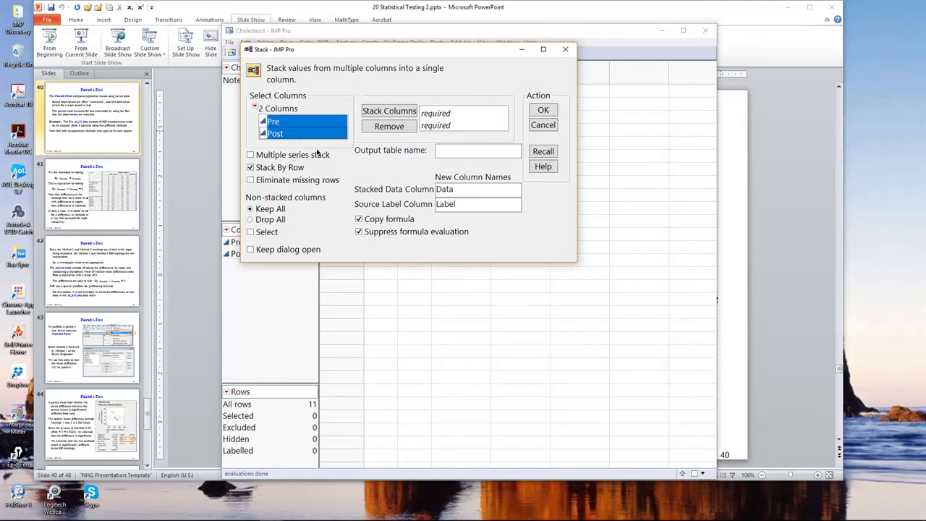
{"action": "left_click", "coordinate": [395, 113]}
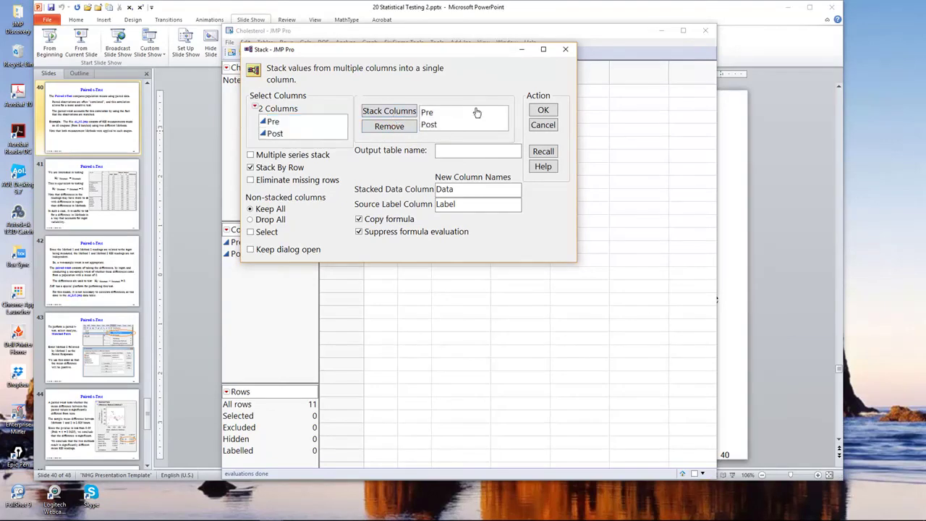
{"action": "left_click", "coordinate": [545, 110]}
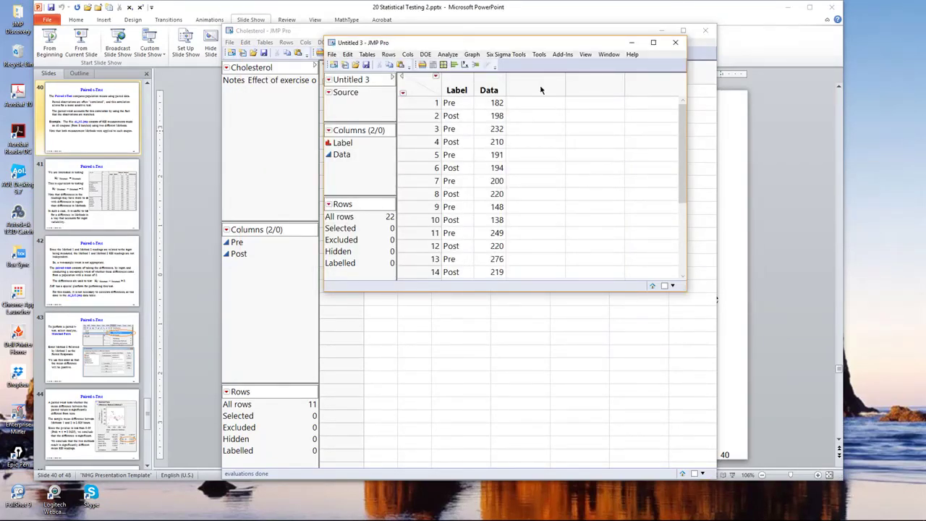
Run a Fit Y by X analysis with Data as Y, Response and Label as X, Factor, and add the Means/Anova/Pooled t report.
{"action": "left_click", "coordinate": [455, 55]}
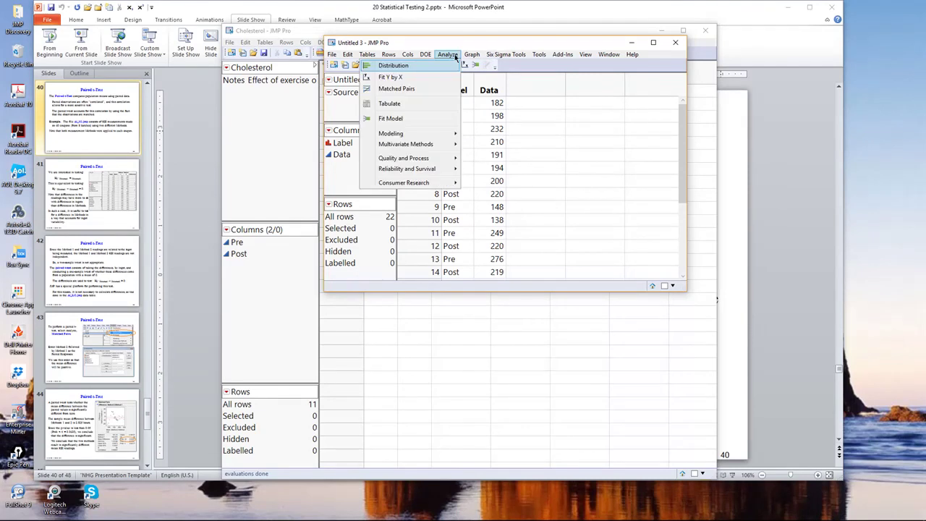
{"action": "left_click", "coordinate": [420, 80]}
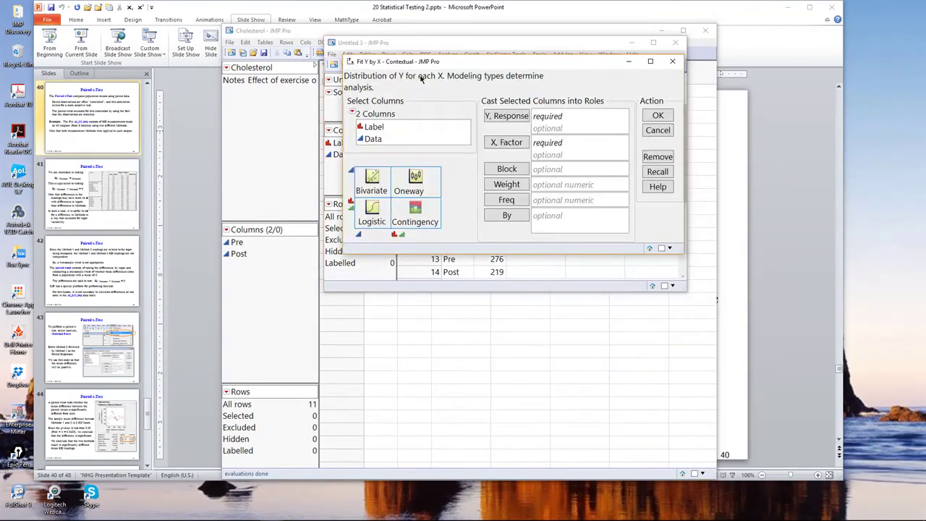
{"action": "left_click", "coordinate": [393, 133]}
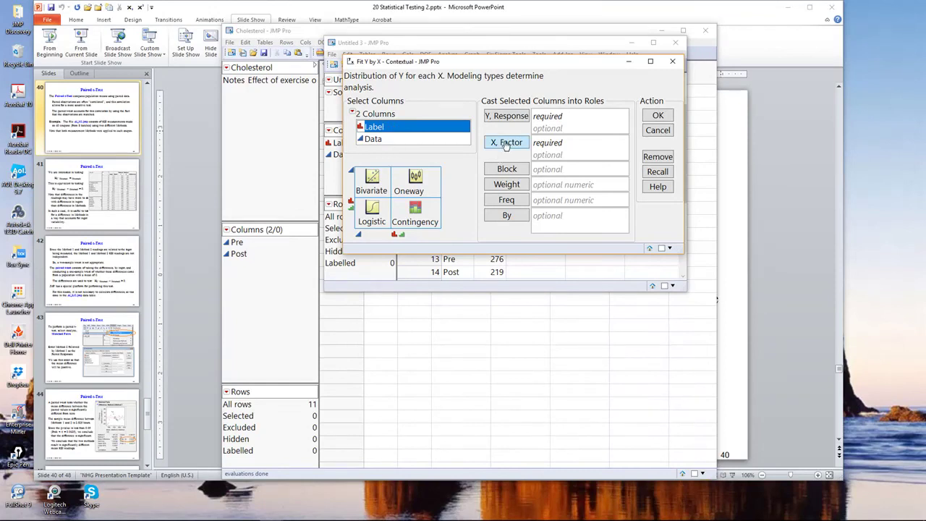
{"action": "left_click", "coordinate": [505, 145]}
{"action": "left_click", "coordinate": [407, 138]}
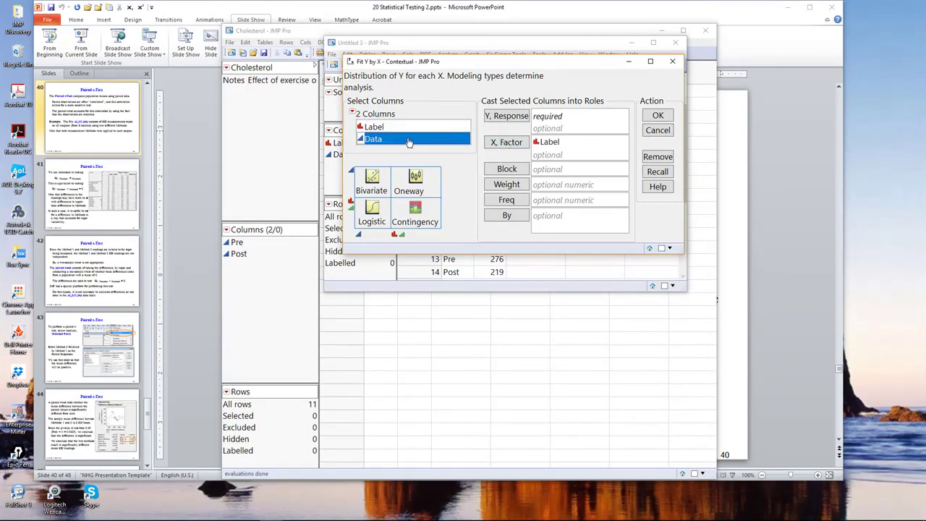
{"action": "left_click", "coordinate": [498, 116]}
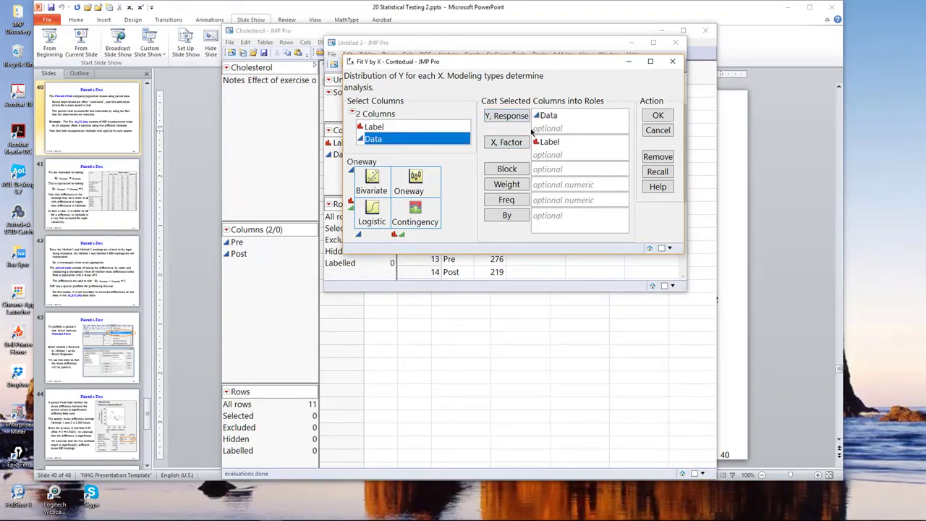
{"action": "left_click", "coordinate": [658, 116]}
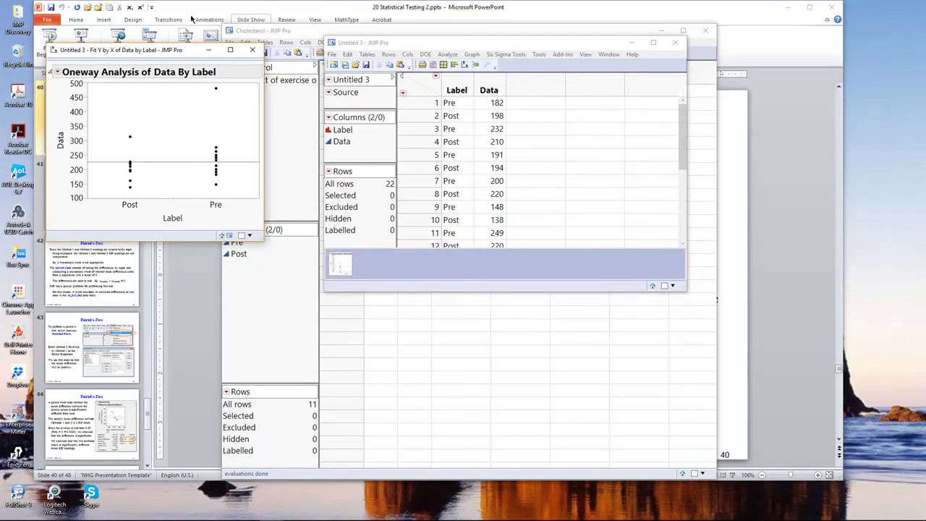
{"action": "left_click", "coordinate": [57, 73]}
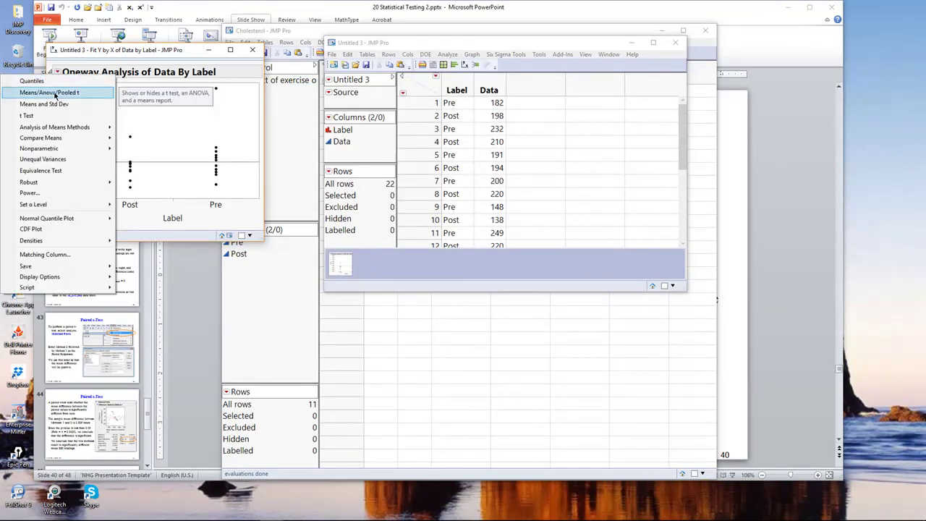
{"action": "left_click", "coordinate": [55, 95]}
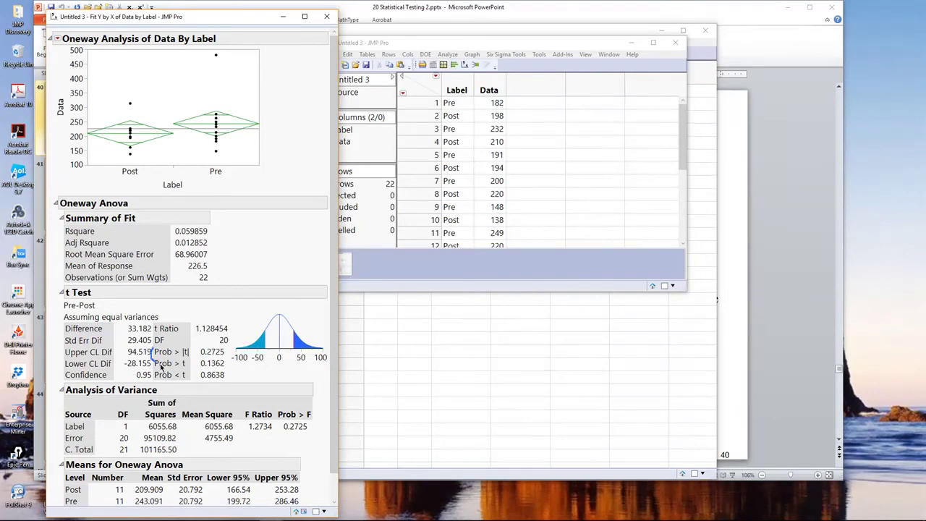
Circle the Std Err Dif result in the t Test report with the pen and clear the mark.
{"action": "mouse_move", "coordinate": [162, 365]}
{"action": "left_mouse_down"}
{"action": "mouse_move", "coordinate": [230, 362]}
{"action": "mouse_move", "coordinate": [224, 342]}
{"action": "mouse_move", "coordinate": [148, 350]}
{"action": "left_mouse_up"}
{"action": "mouse_move", "coordinate": [58, 321]}
{"action": "left_mouse_down"}
{"action": "mouse_move", "coordinate": [55, 339]}
{"action": "mouse_move", "coordinate": [92, 348]}
{"action": "mouse_move", "coordinate": [164, 342]}
{"action": "mouse_move", "coordinate": [85, 318]}
{"action": "mouse_move", "coordinate": [52, 327]}
{"action": "mouse_move", "coordinate": [62, 353]}
{"action": "mouse_move", "coordinate": [172, 356]}
{"action": "mouse_move", "coordinate": [141, 331]}
{"action": "mouse_move", "coordinate": [62, 348]}
{"action": "left_mouse_up"}
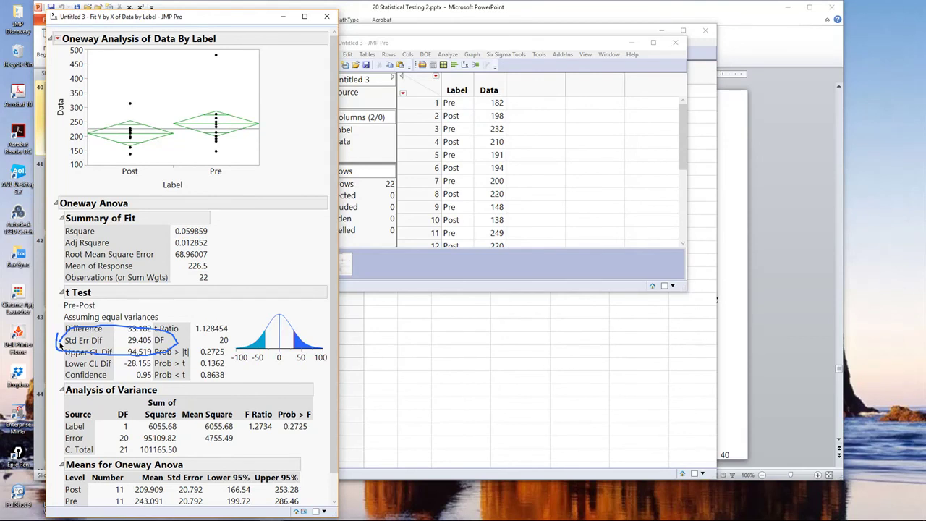
{"action": "key", "text": "Escape"}
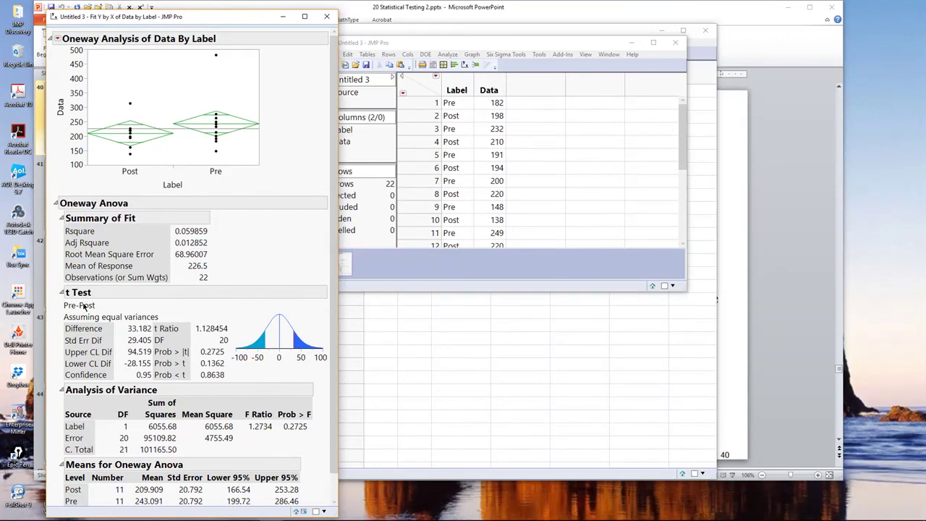
{"action": "mouse_move", "coordinate": [571, 518]}
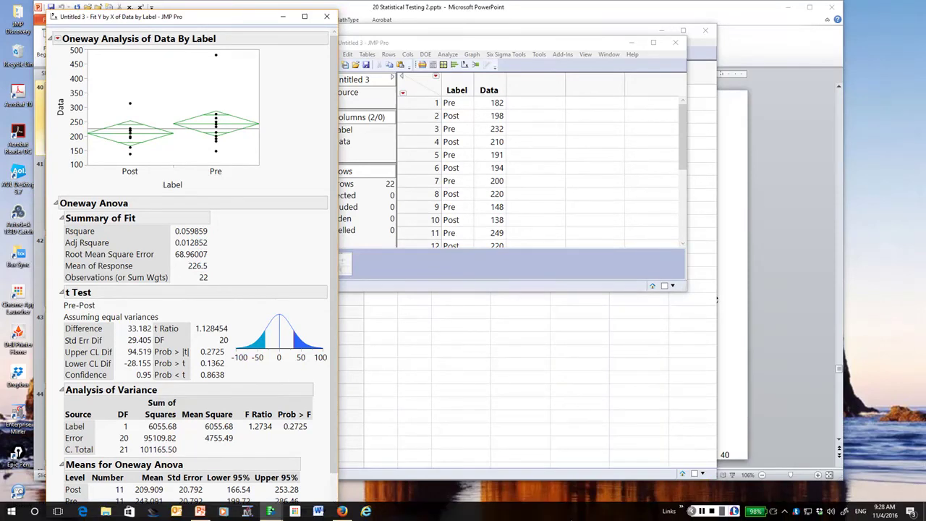